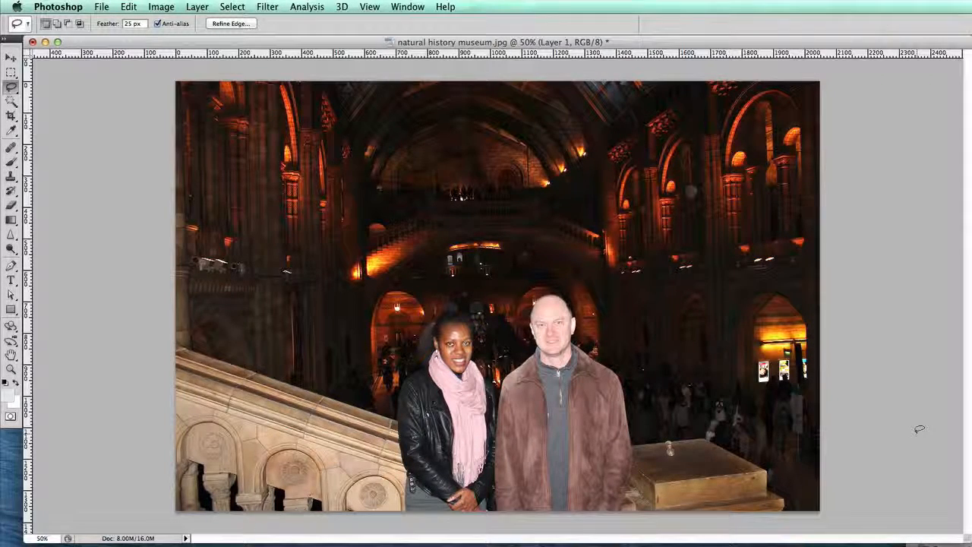
Undo the last brightening of Layer 1 and clear the active selection
key("super+z")
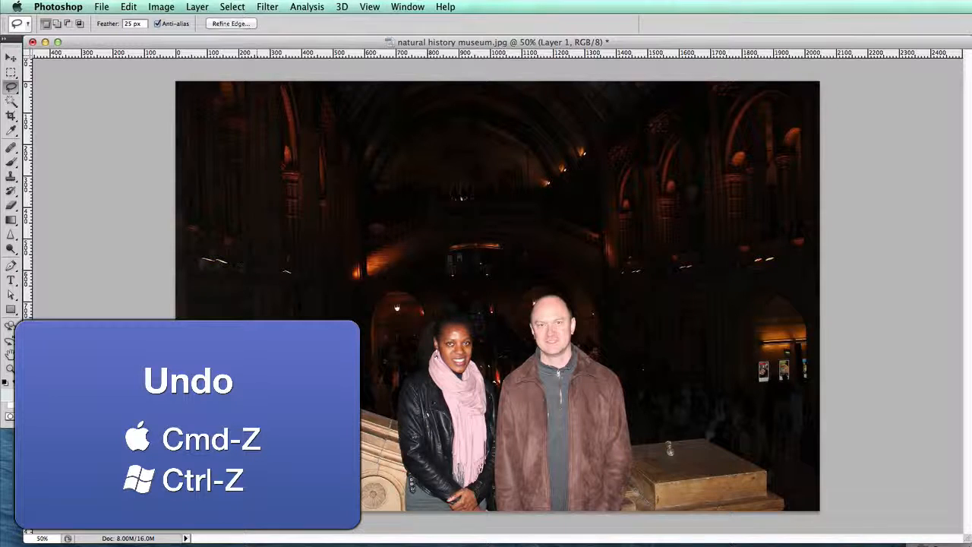
key("super+d")
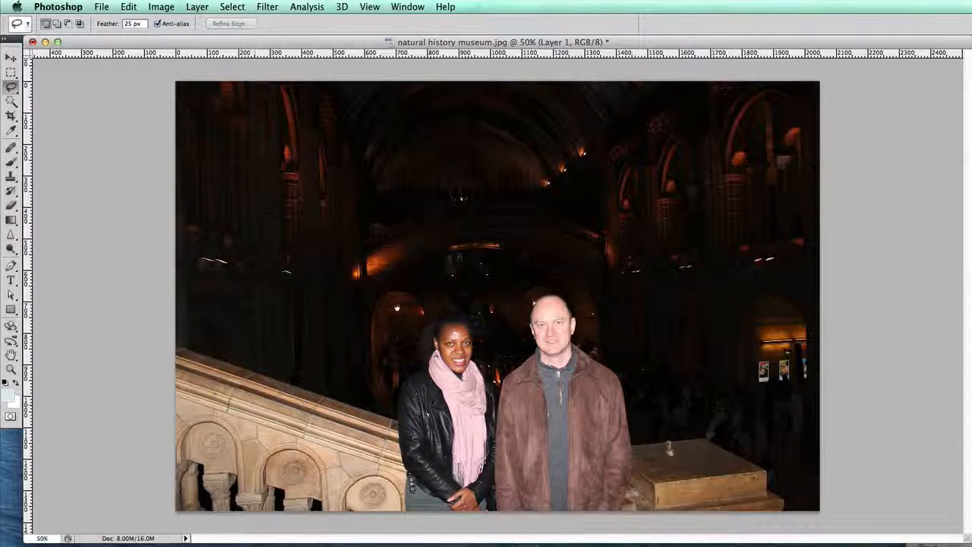
Add a layer mask to Layer 1
key("F7")
left_click_drag(734, 153, 728, 151)
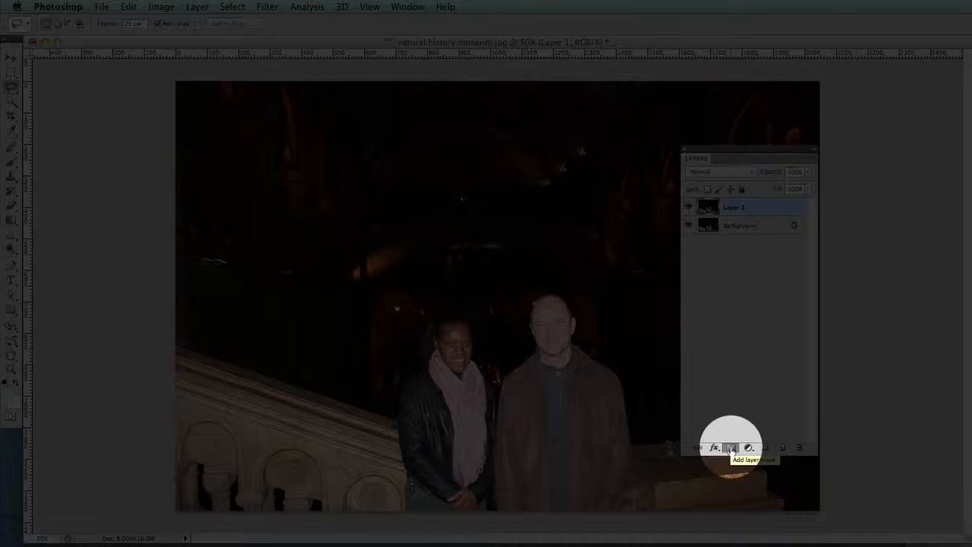
left_click(731, 448)
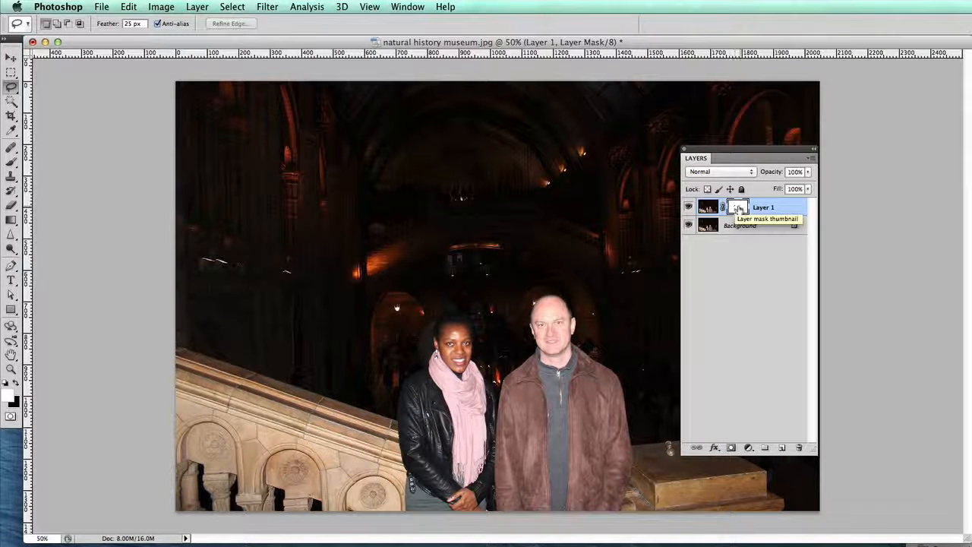
left_click_drag(691, 157, 971, 208)
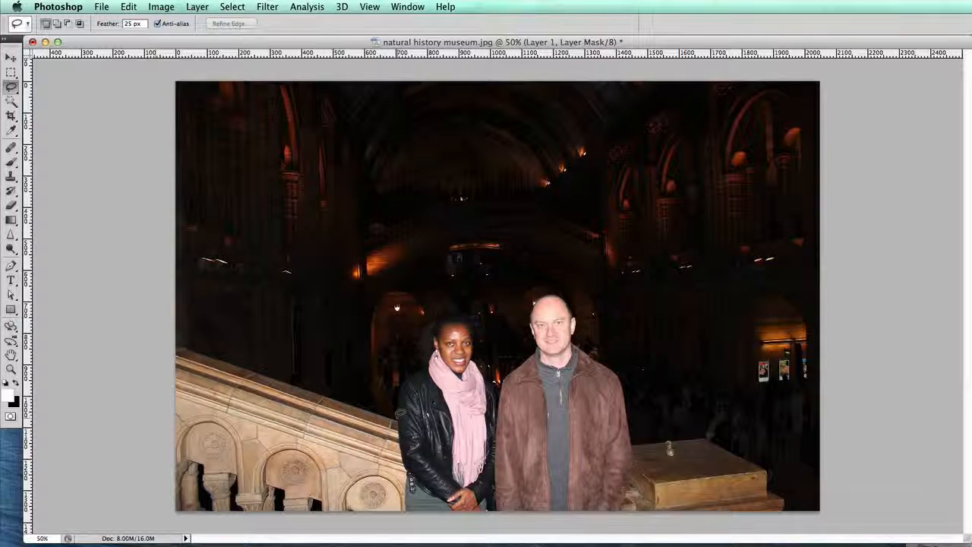
Lasso the two people, the stone banister and the wooden plinth as one selection with a 25 px feather
mouse_move(422, 371)
left_mouse_down()
mouse_move(439, 316)
mouse_move(458, 303)
mouse_move(480, 328)
mouse_move(488, 374)
mouse_move(500, 378)
mouse_move(537, 337)
mouse_move(534, 296)
mouse_move(566, 286)
mouse_move(585, 319)
mouse_move(582, 343)
mouse_move(631, 381)
mouse_move(635, 437)
mouse_move(710, 438)
mouse_move(764, 471)
mouse_move(769, 490)
mouse_move(785, 494)
mouse_move(785, 513)
mouse_move(163, 524)
mouse_move(114, 358)
mouse_move(129, 338)
mouse_move(180, 334)
left_mouse_up()
left_click_drag(339, 398, 398, 415)
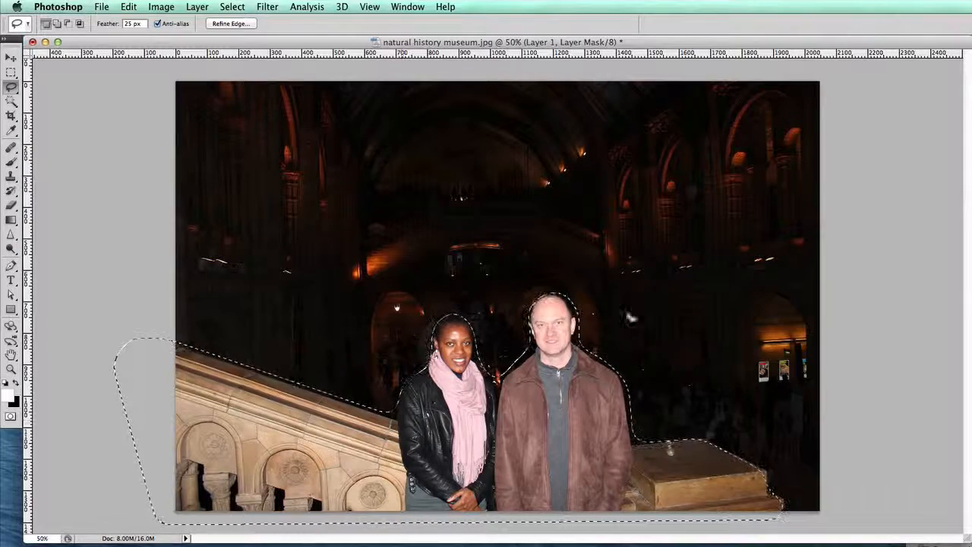
Fill the selected foreground area of Layer 1's mask with black and deselect
key("F7")
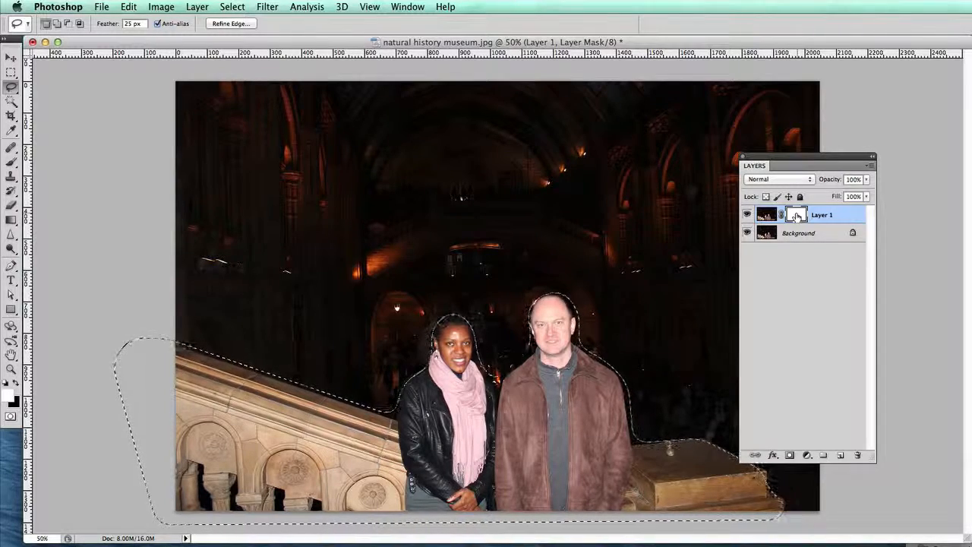
left_click(127, 6)
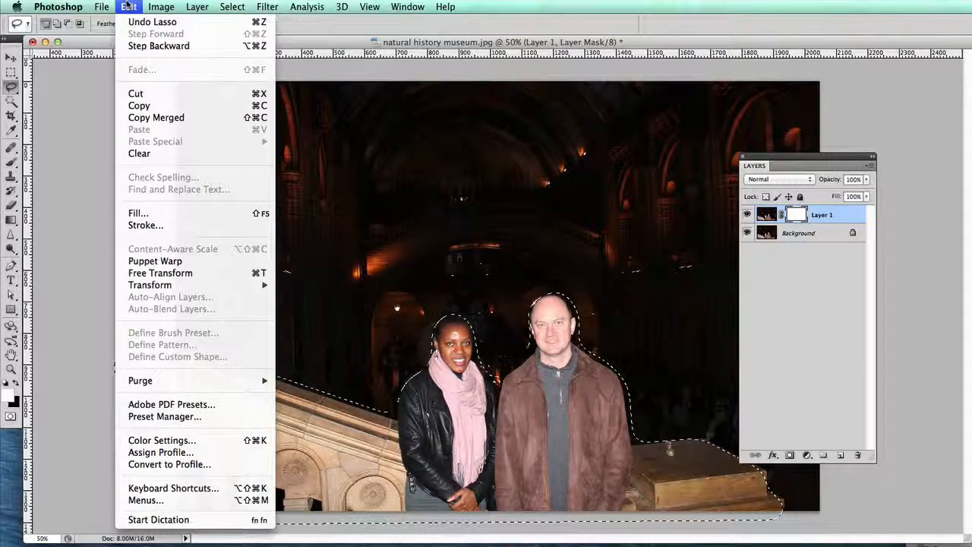
left_click(177, 214)
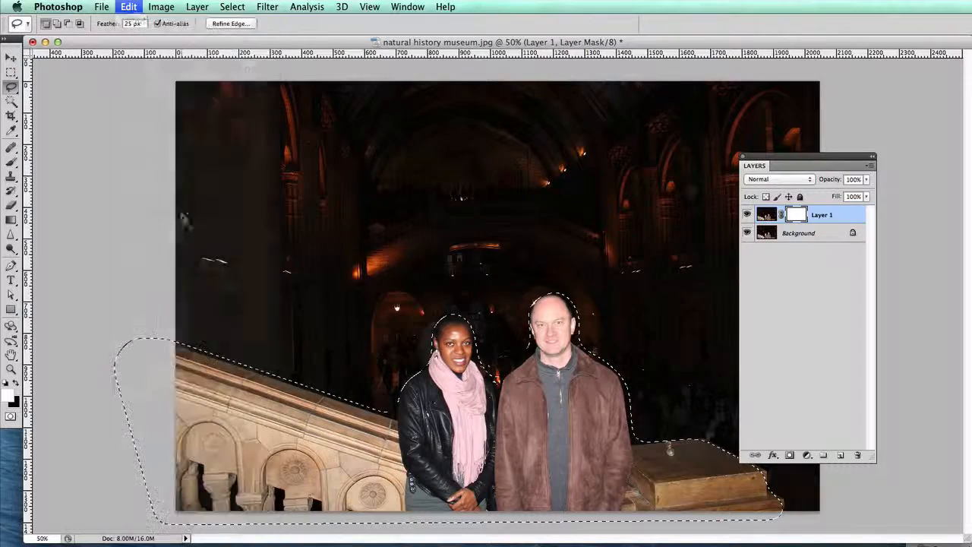
left_click(205, 253)
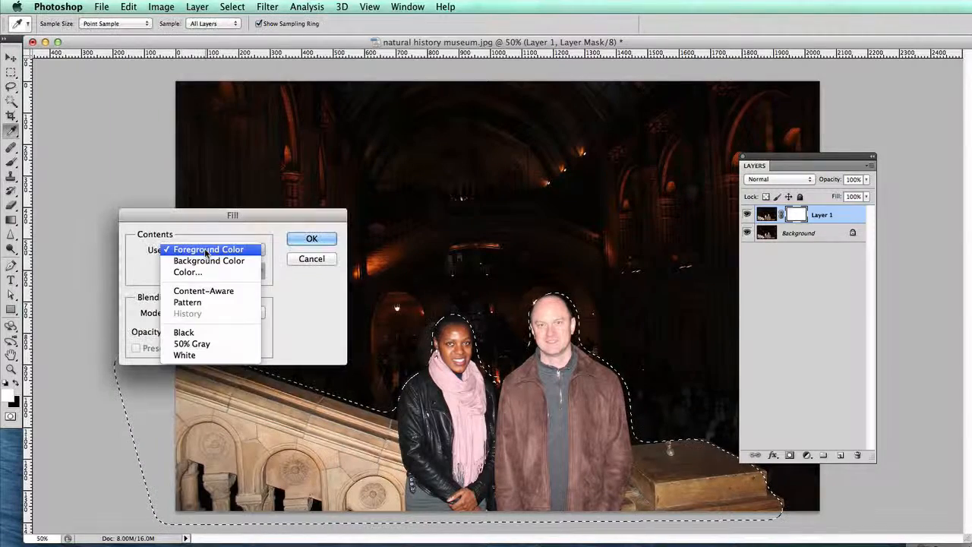
left_click(207, 333)
left_click(311, 239)
key("l")
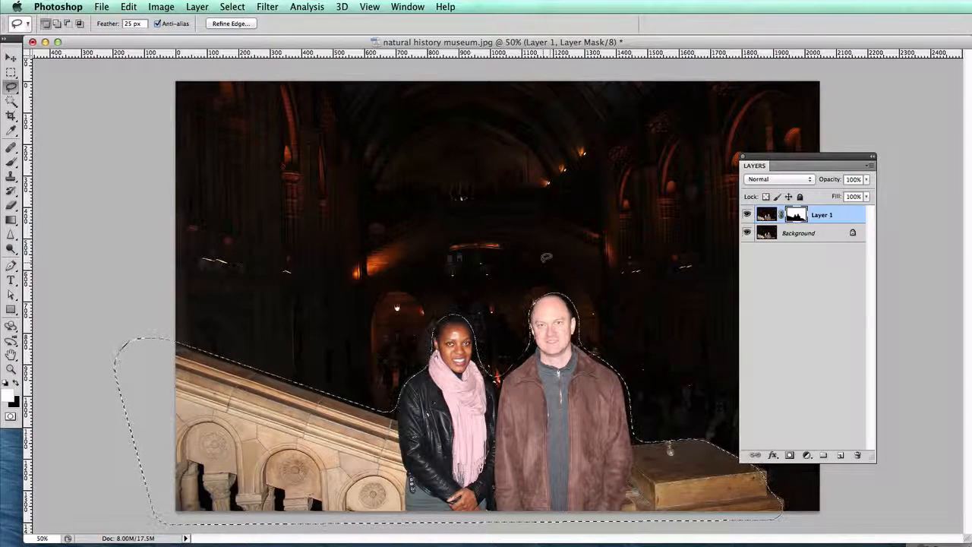
key("super+d")
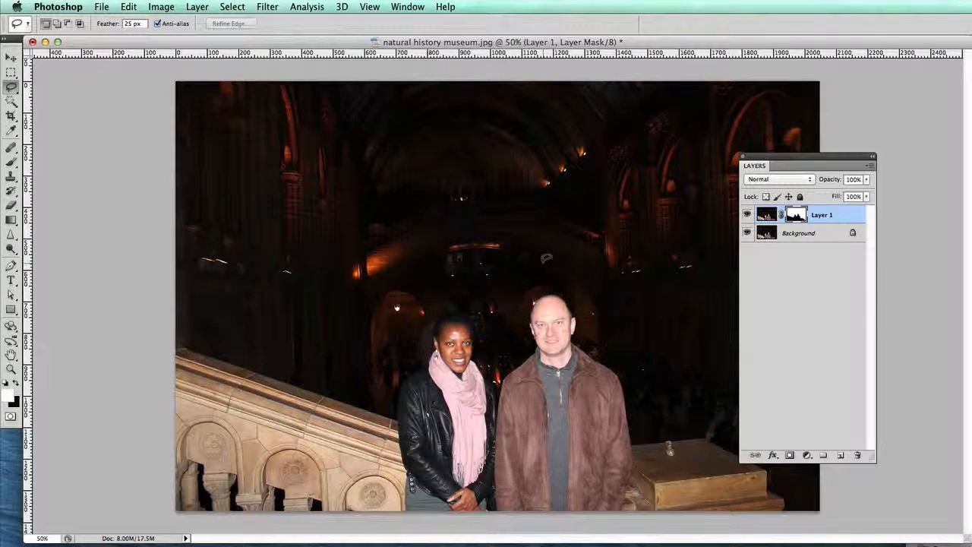
Hide the Background layer to inspect the area masked out of Layer 1, and show it again
left_click(747, 234)
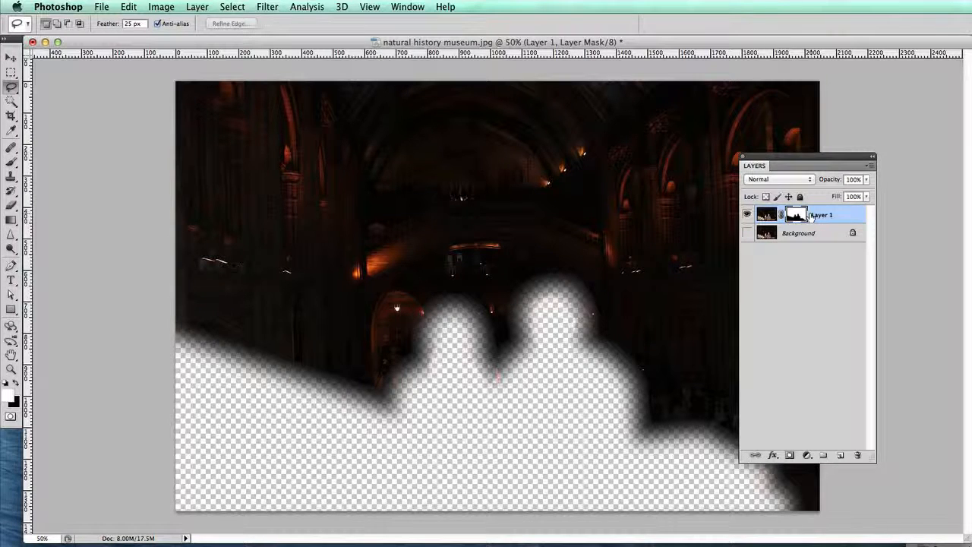
left_click_drag(752, 157, 837, 145)
left_click(832, 221)
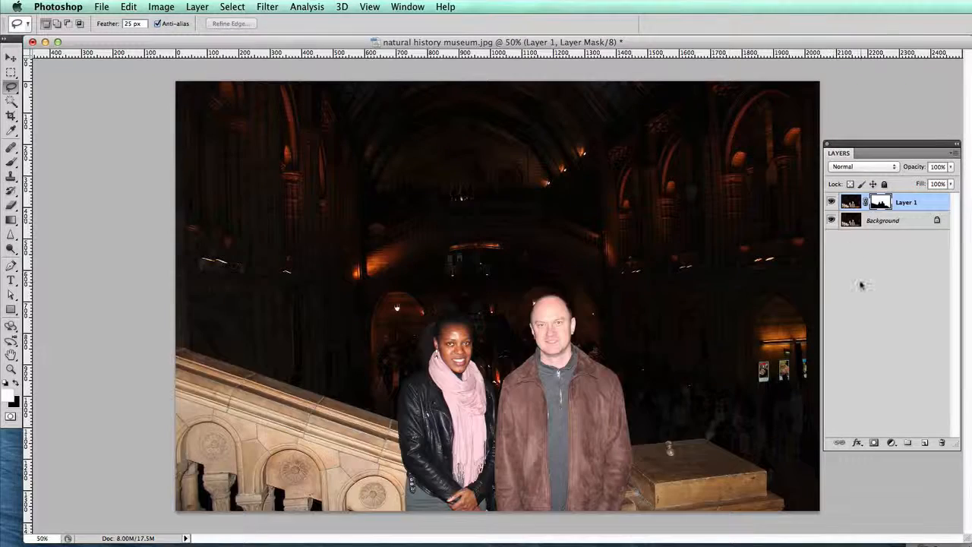
Brighten the image of Layer 1, not its mask, with a Curves adjustment raising input 74 to output 182
left_click(852, 203)
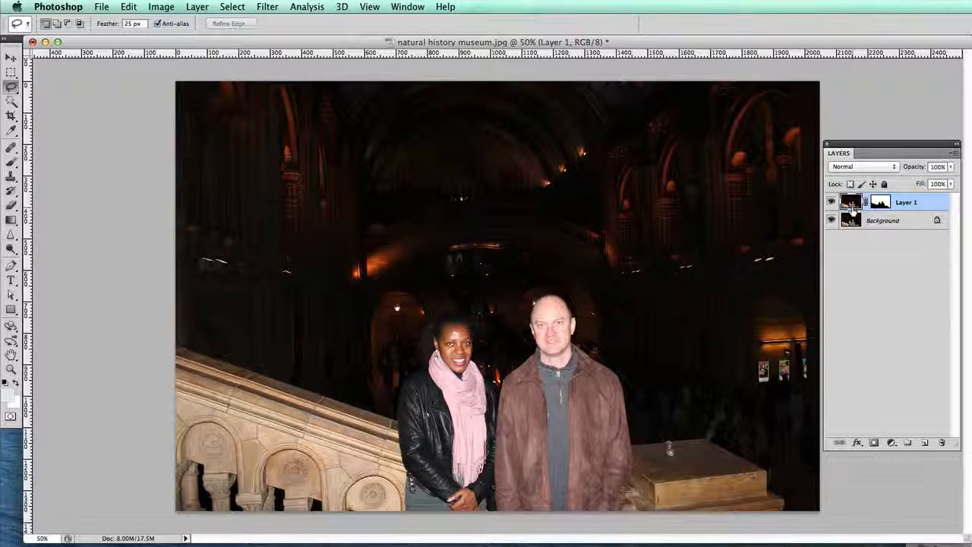
key("super+m")
left_click_drag(797, 287, 762, 251)
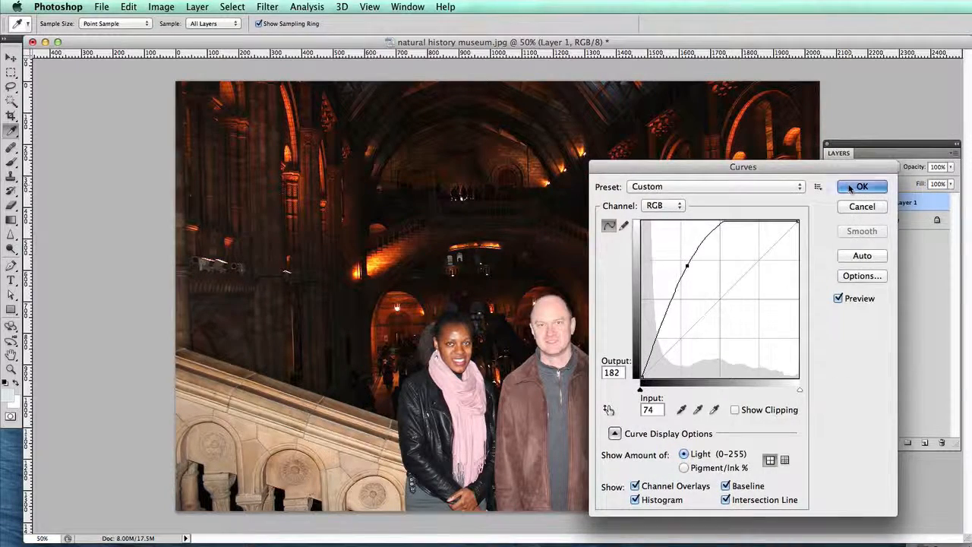
left_click(851, 187)
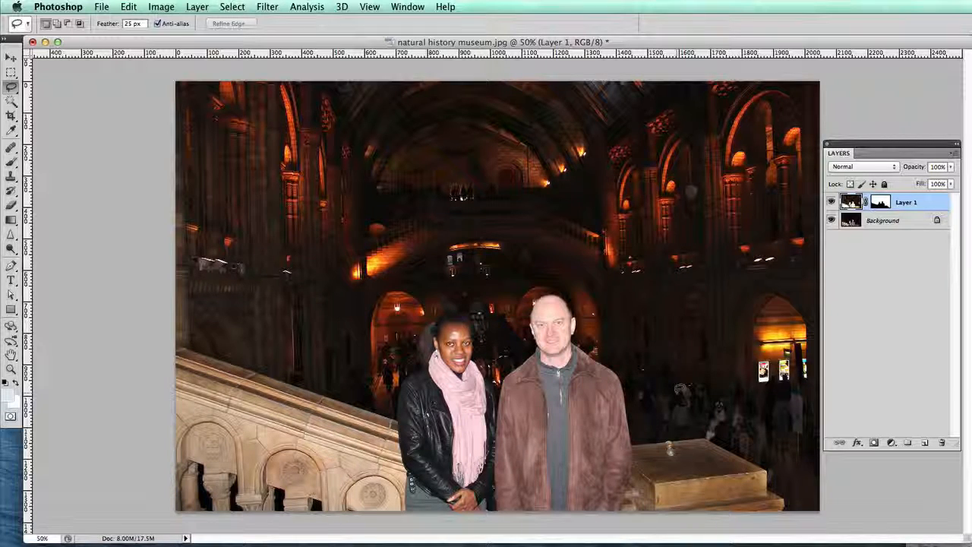
Target Layer 1's mask and set up a soft Brush with 0% hardness and a size of 150 px
left_click(881, 202)
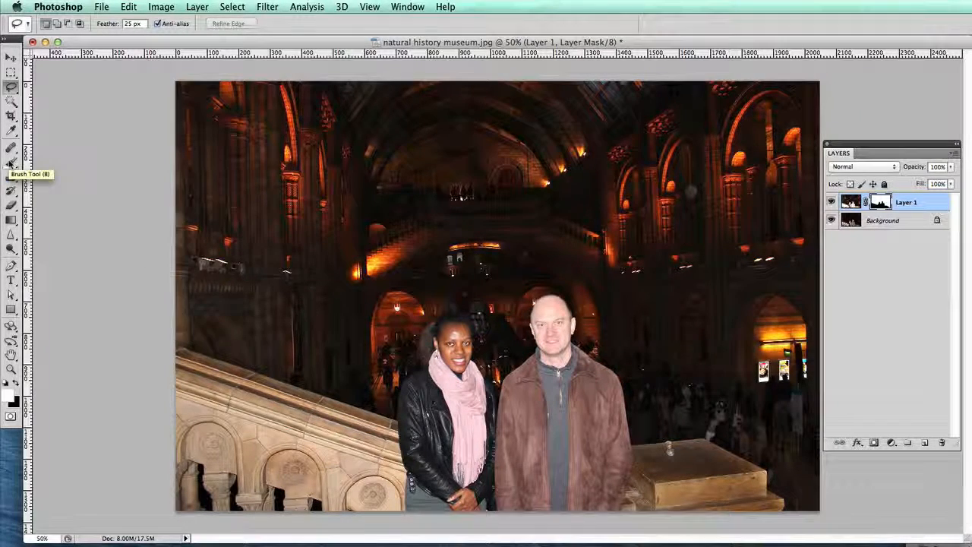
left_click(10, 163)
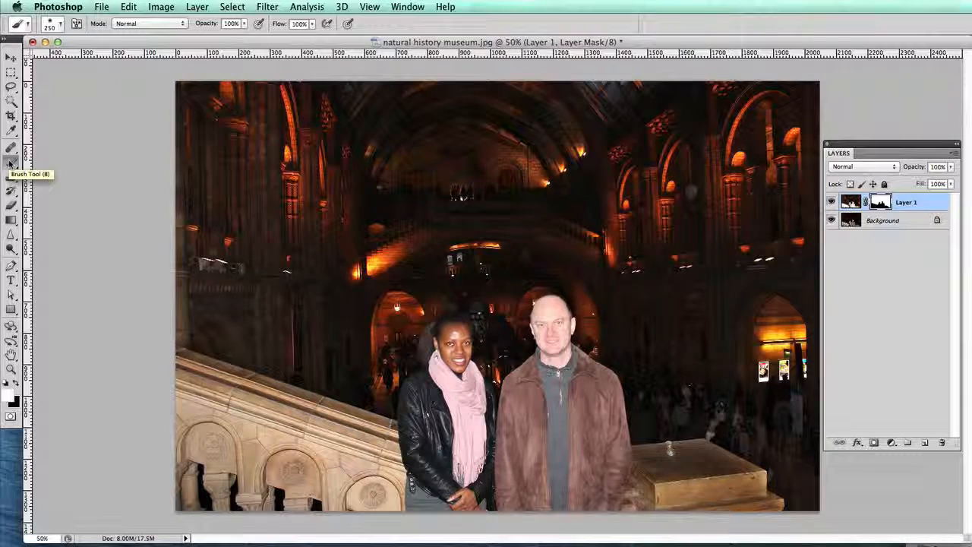
left_click(56, 23)
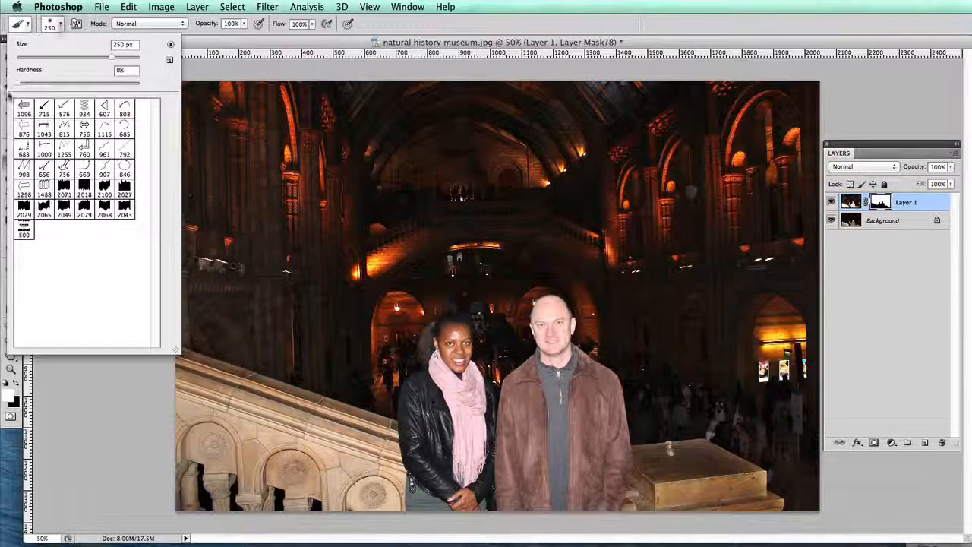
left_click(18, 85)
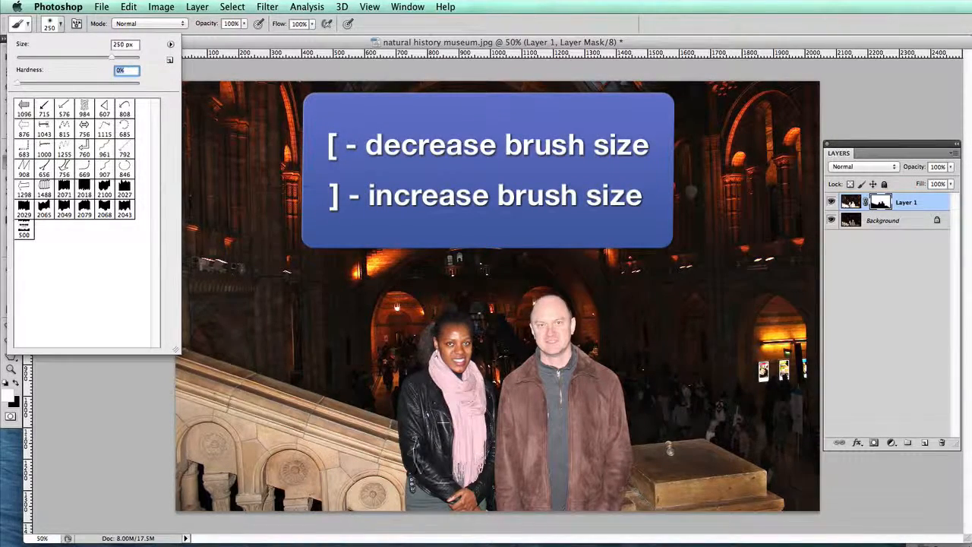
left_click(445, 465)
key("bracketleft")
key("bracketleft")
key("bracketleft")
key("bracketleft")
key("bracketleft")
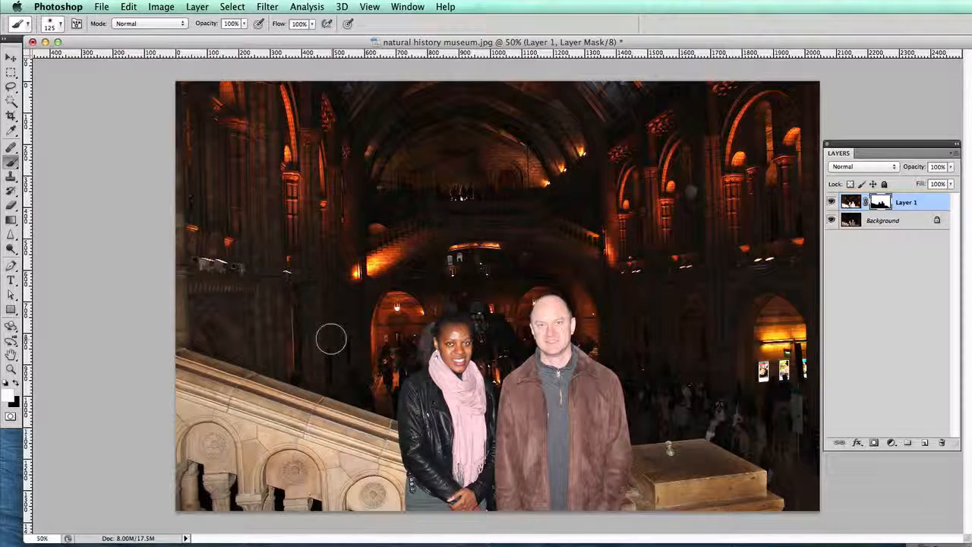
key("bracketright")
key("bracketright")
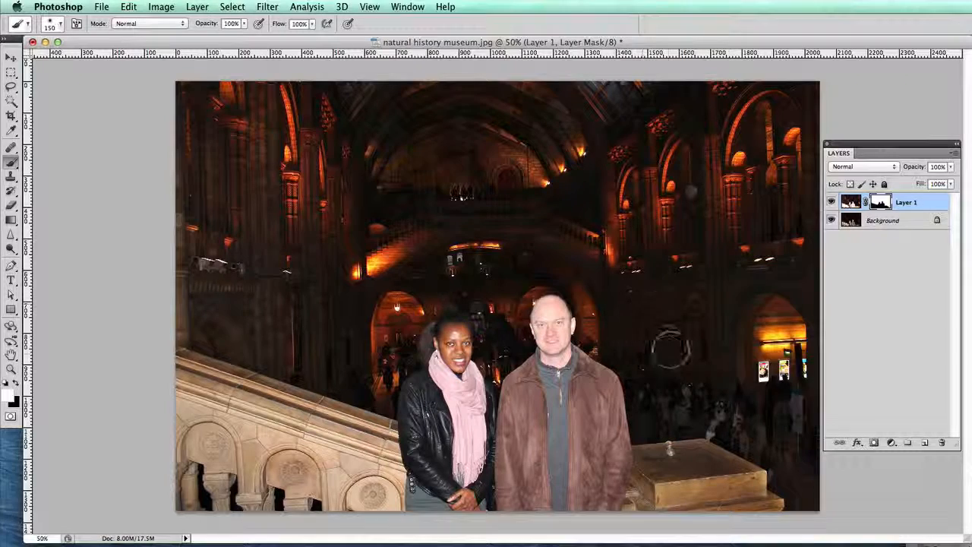
Paint white on Layer 1's mask over the man's face to reveal the brightened layer, checking with the Background layer toggled
left_click_drag(552, 322, 574, 316)
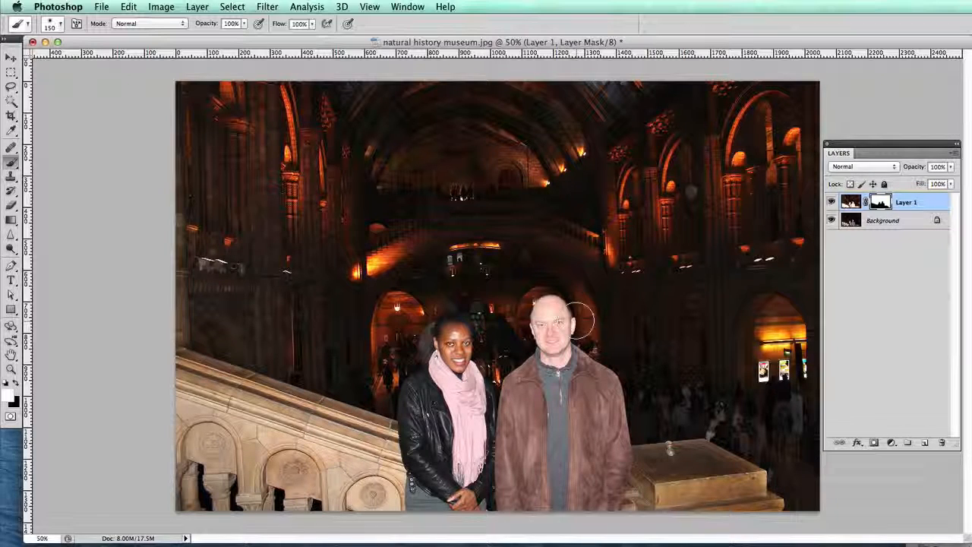
left_click_drag(550, 328, 553, 341)
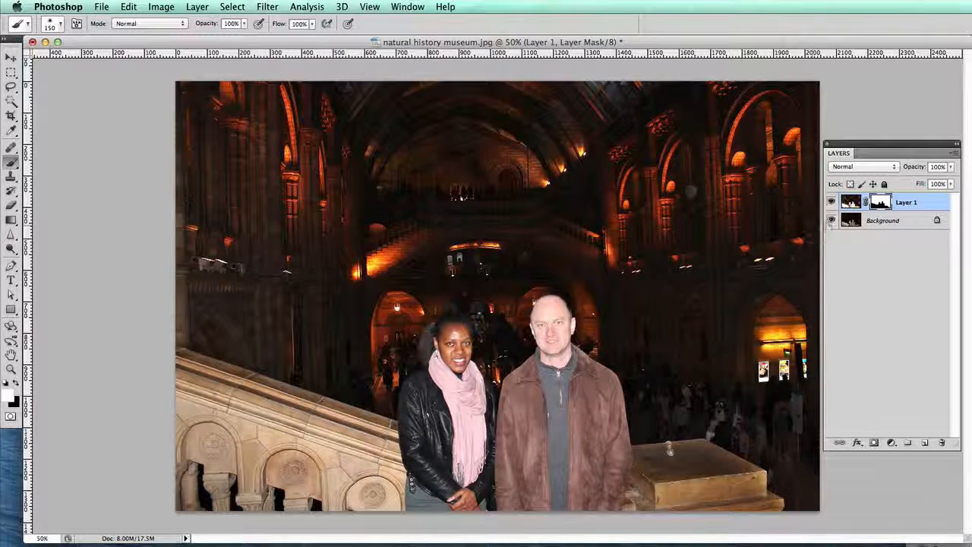
left_click(832, 220)
left_click(831, 220)
mouse_move(536, 295)
left_mouse_down()
mouse_move(555, 336)
mouse_move(557, 313)
mouse_move(538, 309)
mouse_move(546, 329)
mouse_move(545, 304)
left_mouse_up()
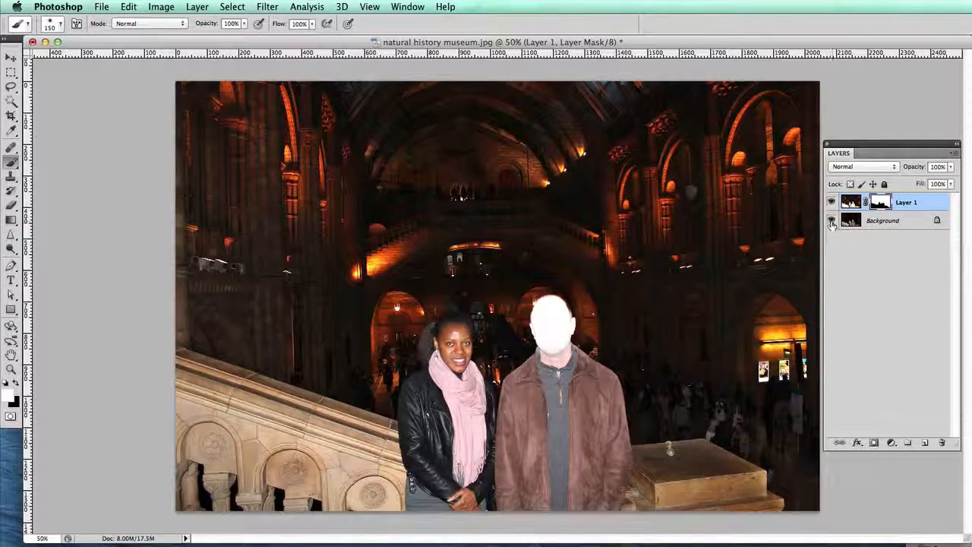
Disable Layer 1's mask to view the unmasked brightened image, and enable the mask again
right_click(882, 203)
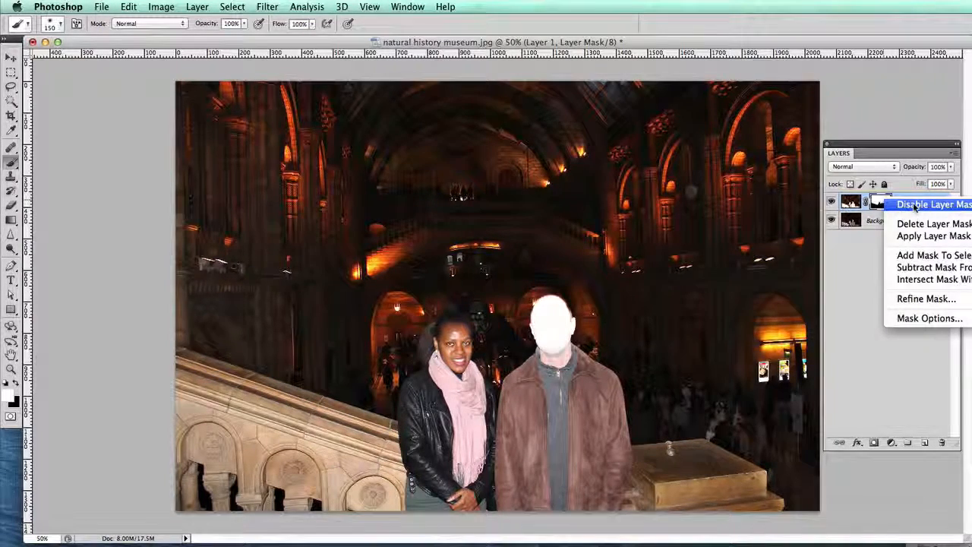
left_click(916, 205)
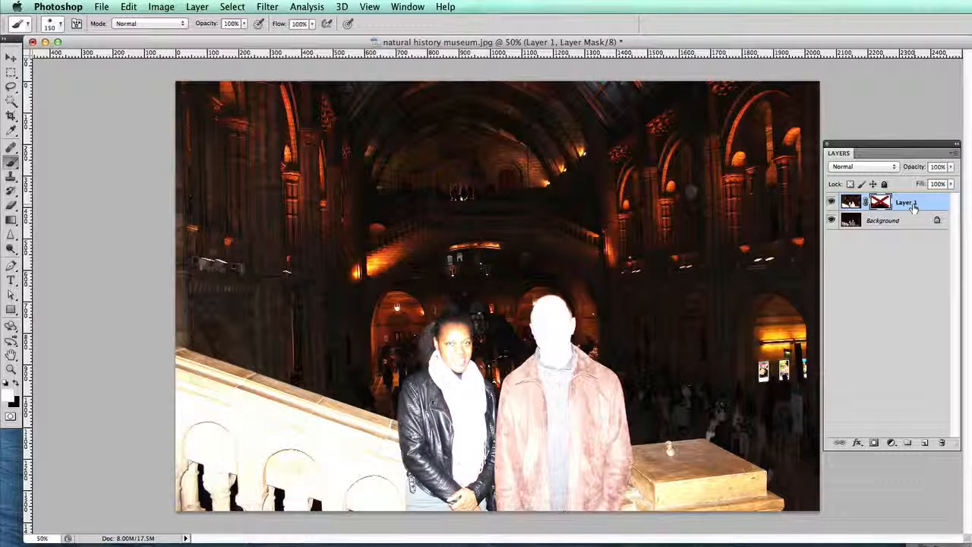
right_click(885, 204)
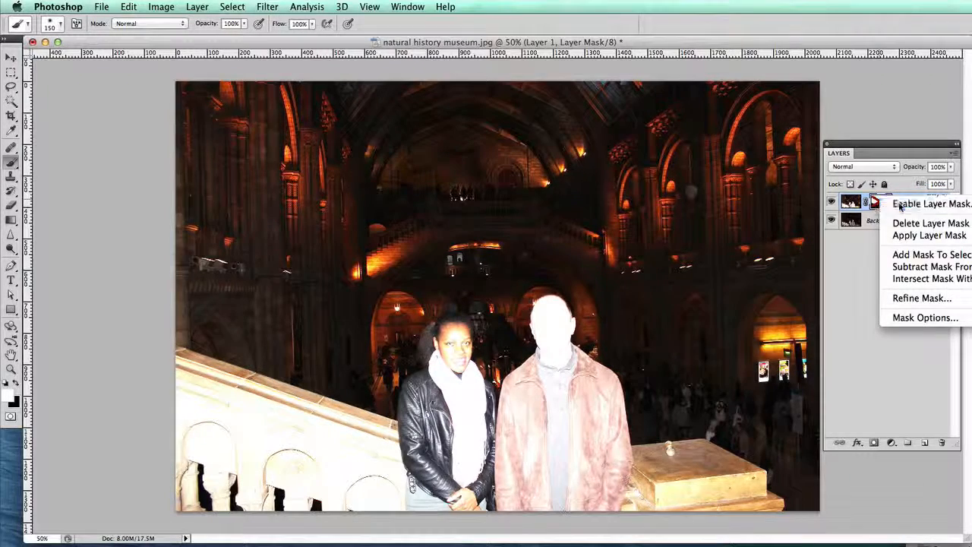
left_click(912, 204)
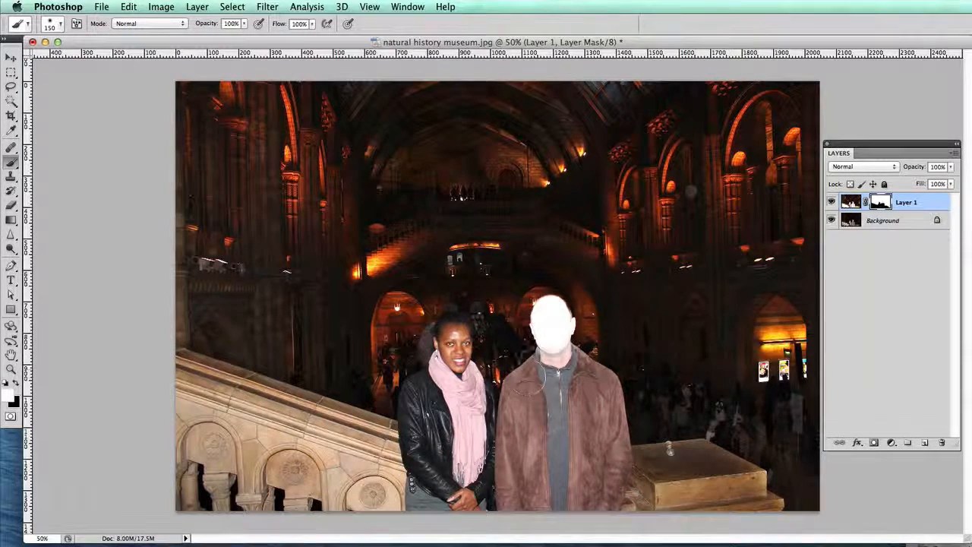
Swap the foreground colour to black and paint on Layer 1's mask over the man's face to hide the brightened layer there
left_click(17, 386)
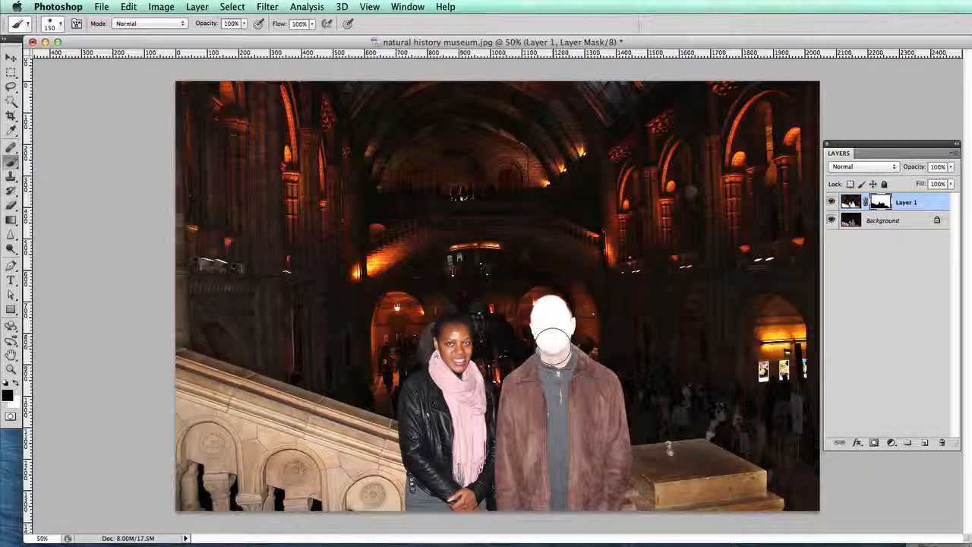
mouse_move(553, 344)
left_mouse_down()
mouse_move(544, 313)
mouse_move(544, 326)
mouse_move(549, 310)
mouse_move(564, 326)
left_mouse_up()
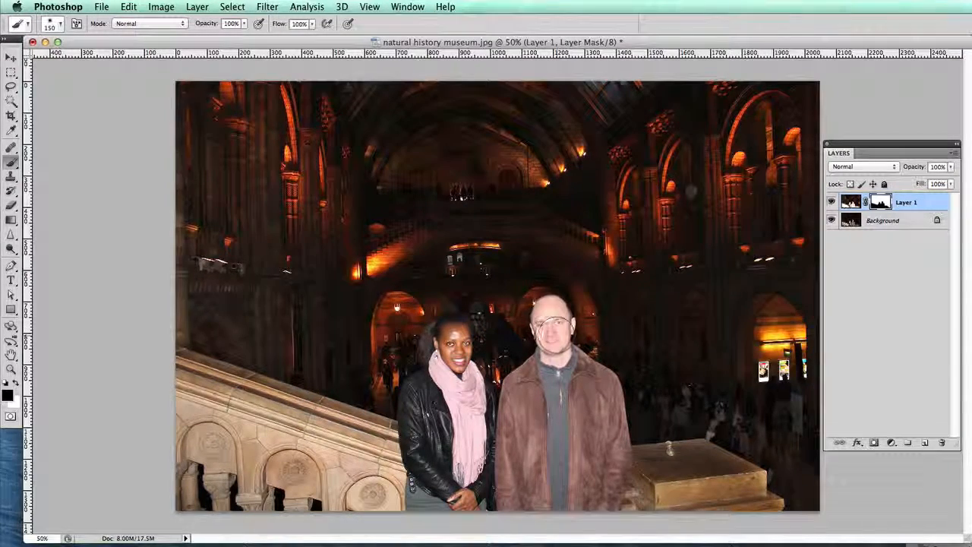
left_click_drag(555, 340, 554, 324)
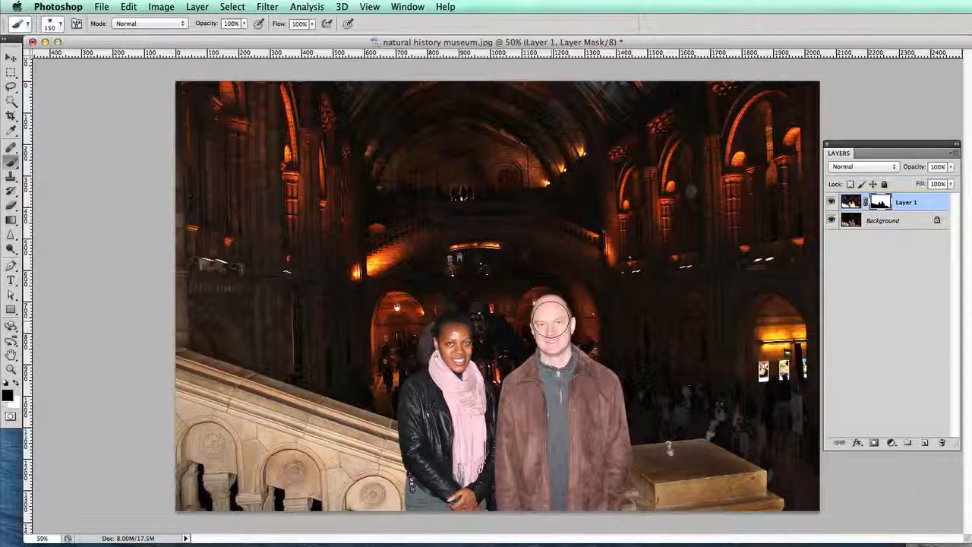